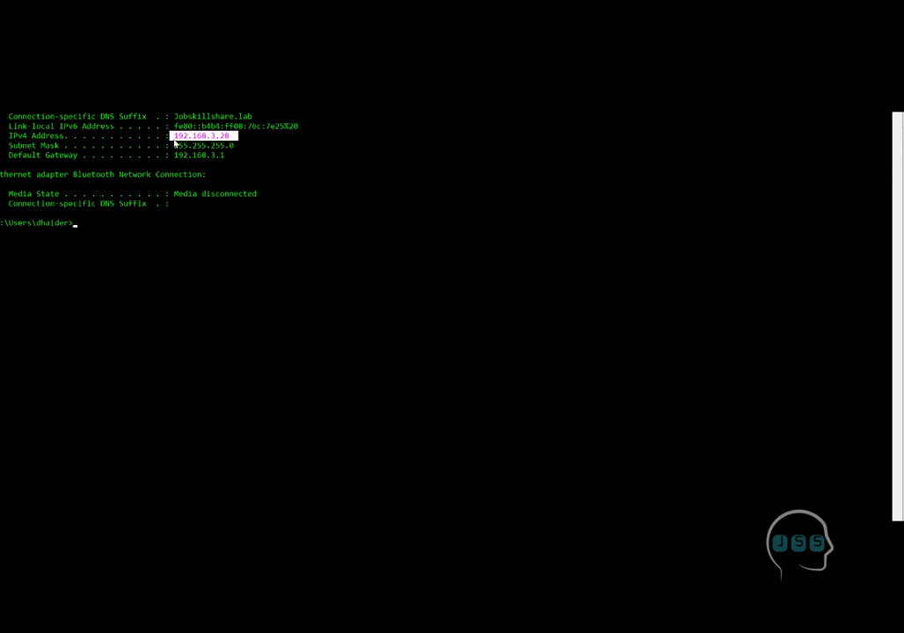
Step: Ping mgt2012v to confirm 4 replies from 192.168.3.29 with 0% loss, and prepare Remote Desktop Connection
mouse_move(175, 143)
mouse_down()
mouse_move(192, 146)
mouse_move(173, 141)
mouse_up()
key(ctrl+c)
text(ping)
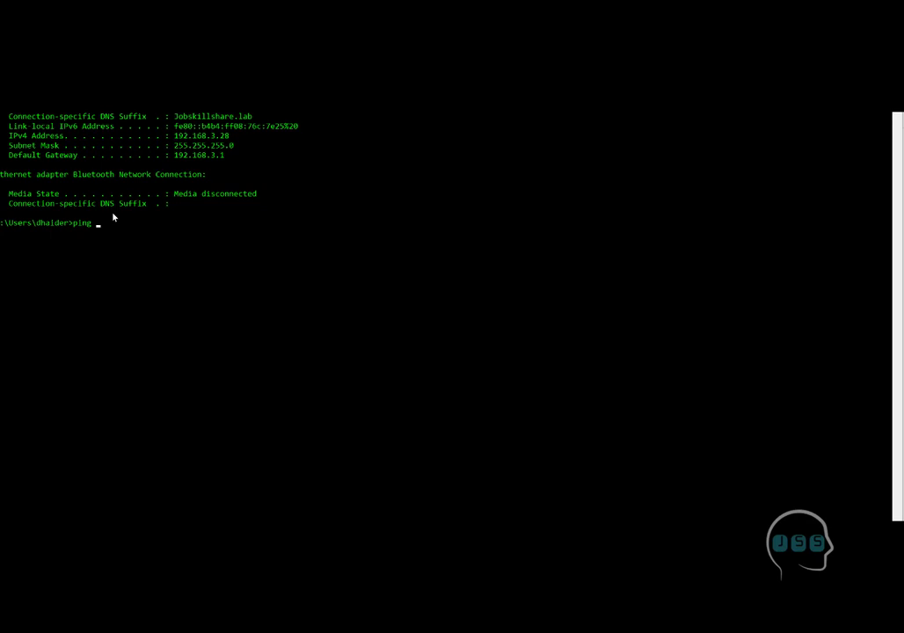
text( mgt2012v)
key(Return)
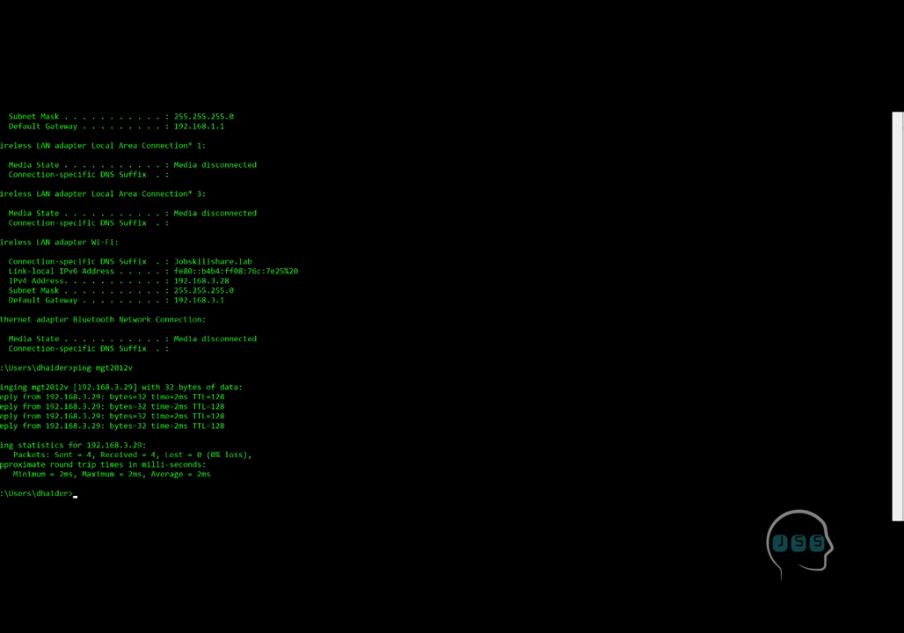
drag(366, 158, 191, 230)
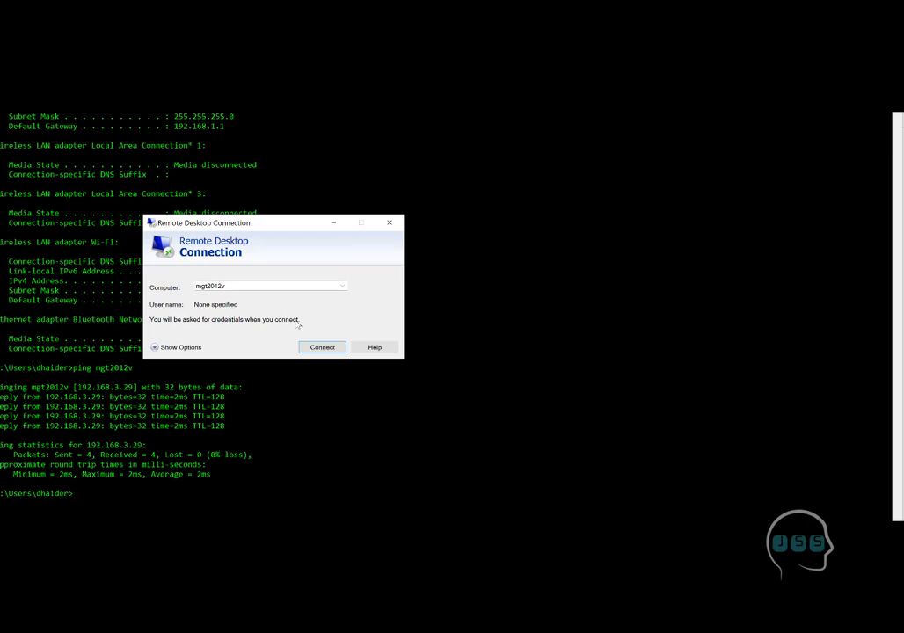
Step: Connect to mgt2012v as mgt2012v\administrator with the account password, remembering credentials and accepting the certificate
click(321, 347)
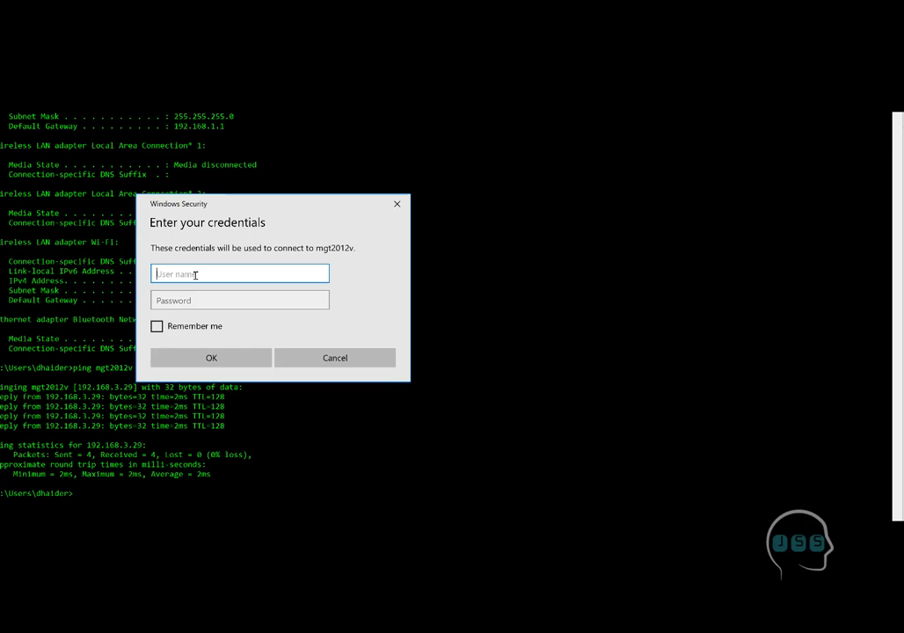
text(mgt2012v\administrator)
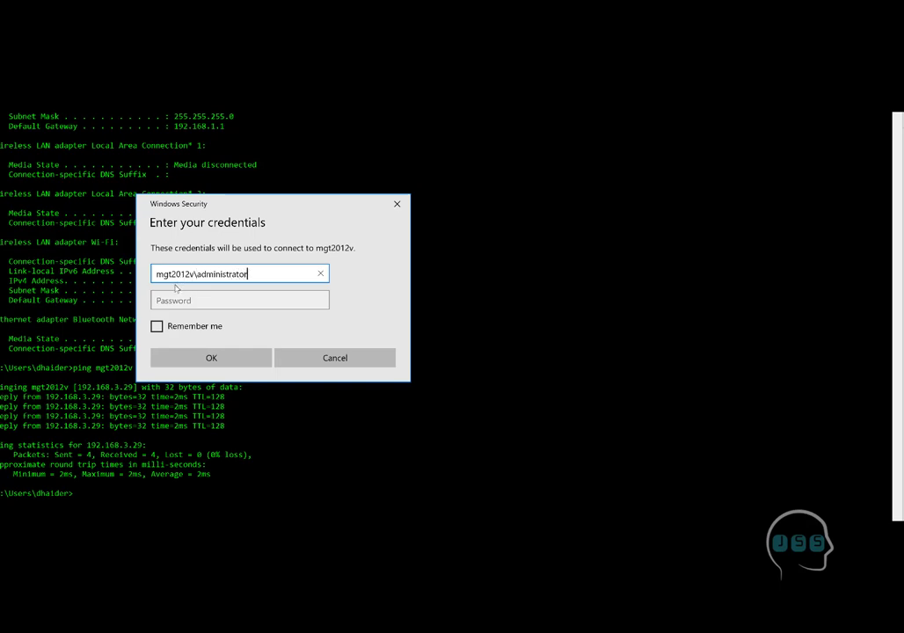
double_click(193, 273)
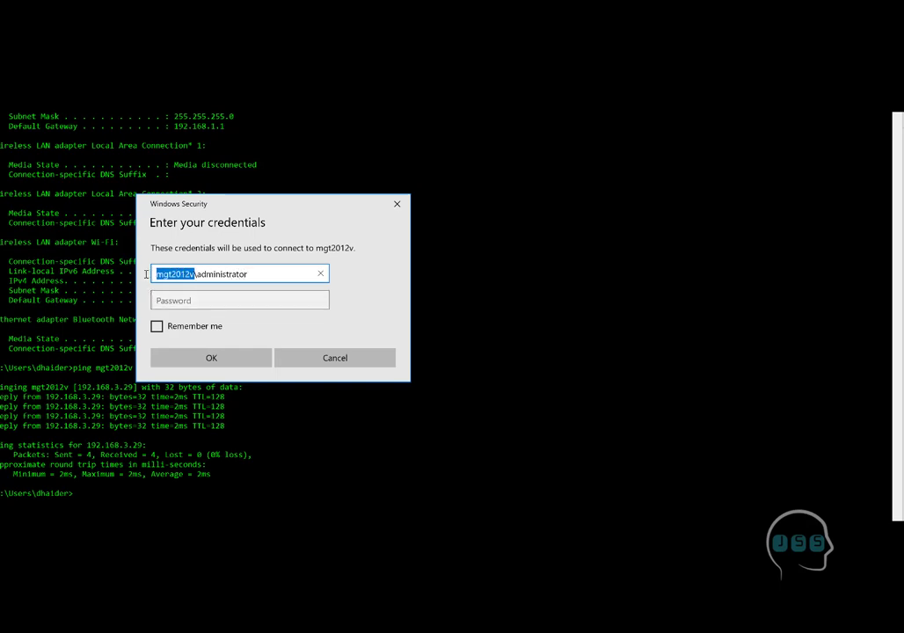
click(200, 302)
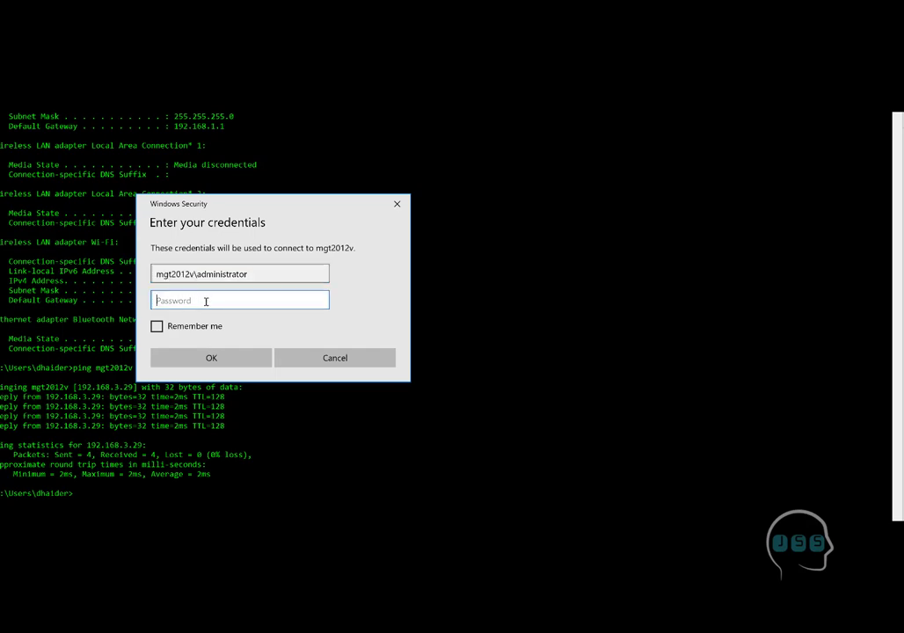
text(Pass)
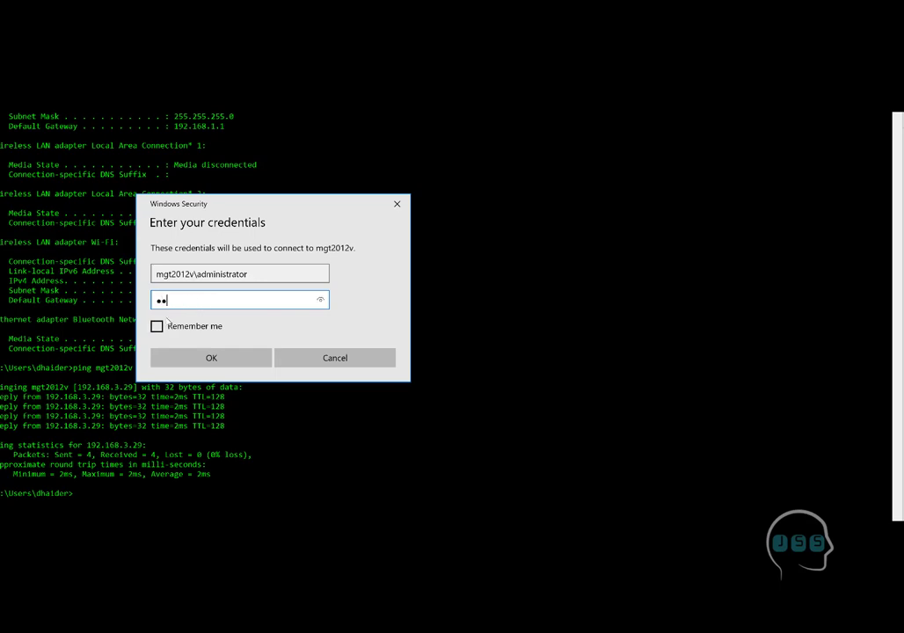
key(BackSpace)
key(BackSpace)
key(BackSpace)
key(BackSpace)
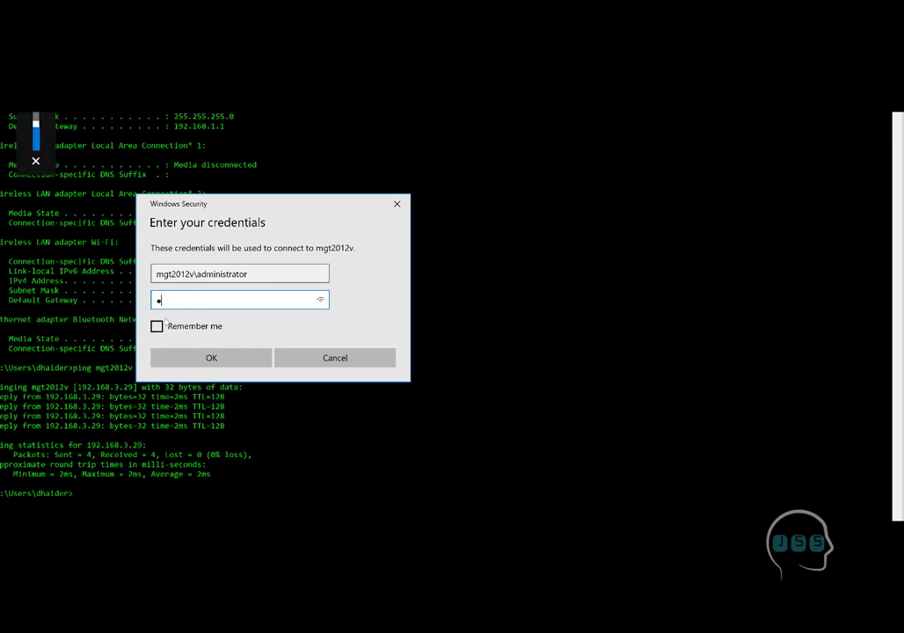
text(Password12)
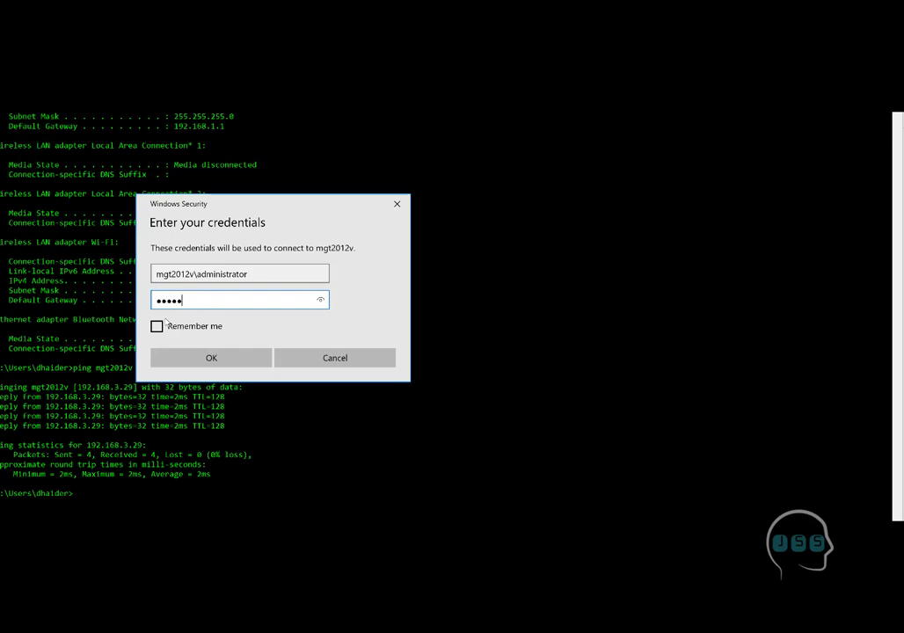
click(157, 326)
text(34!)
key(Return)
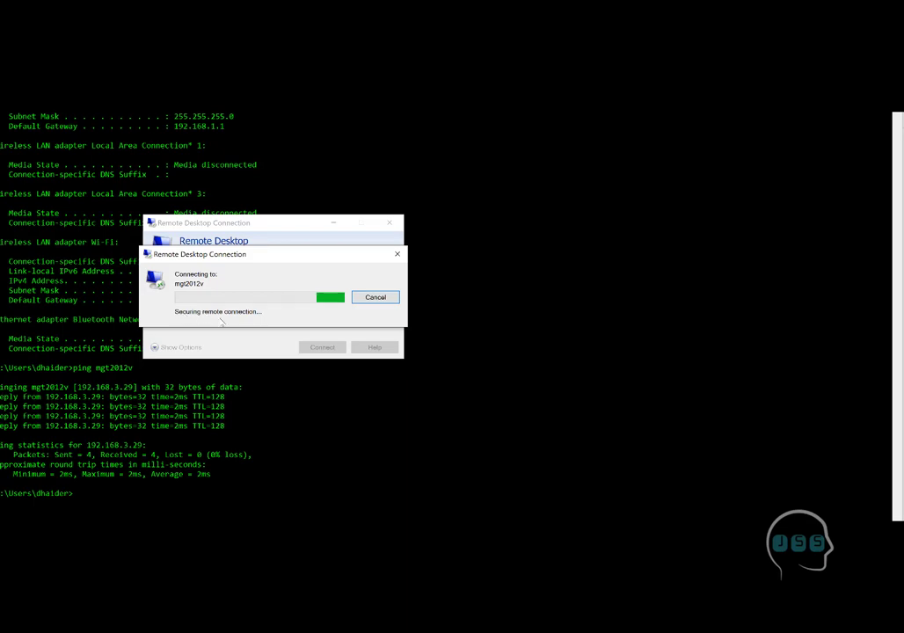
click(313, 387)
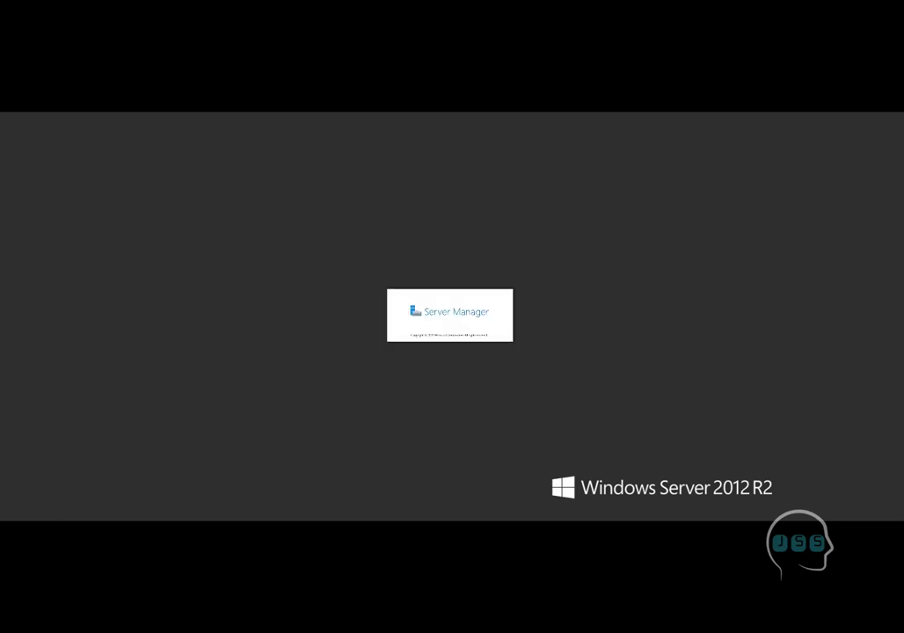
Step: Launch Hyper-V Manager from the server's Apps list under Administrative Tools
key(super)
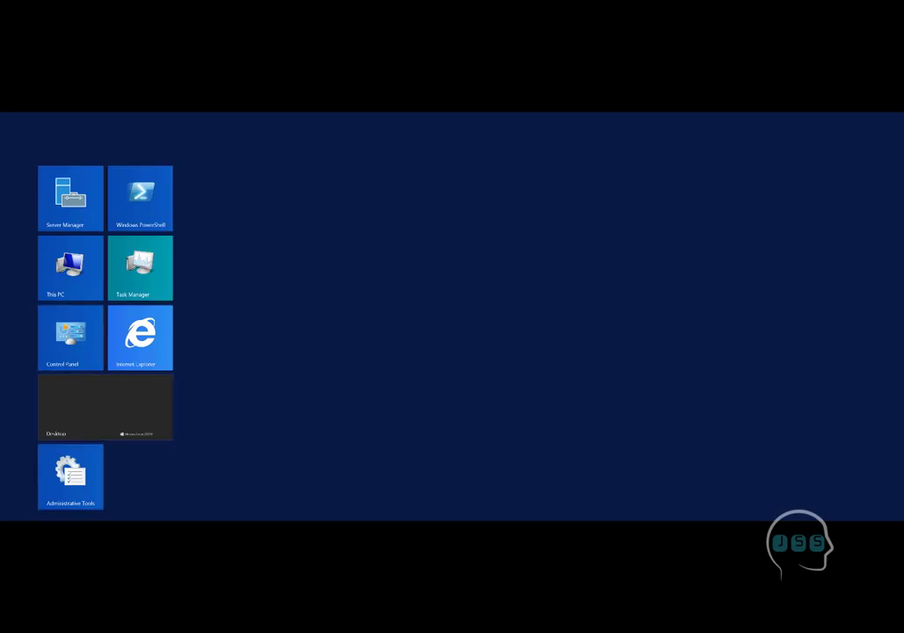
key(ctrl+Tab)
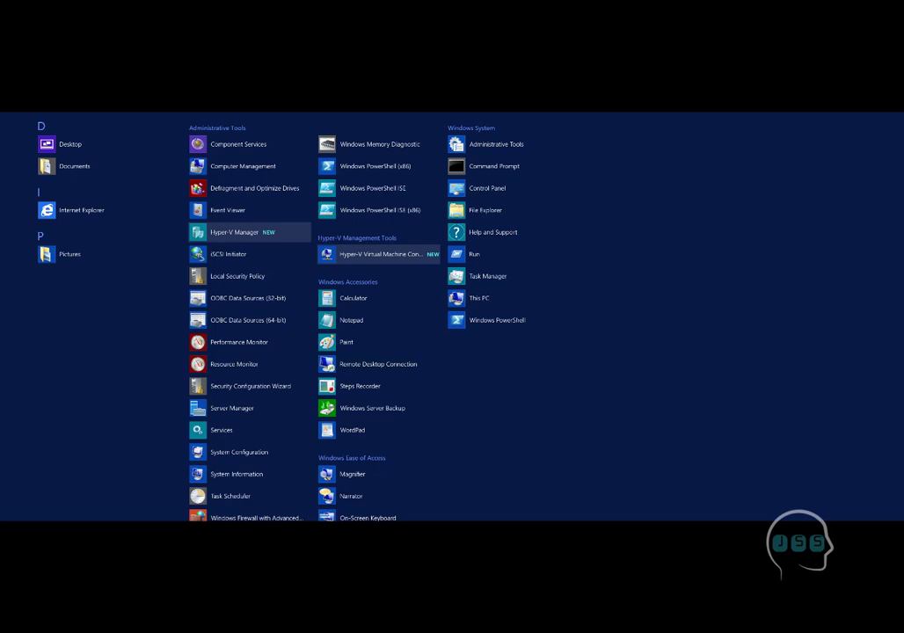
click(218, 236)
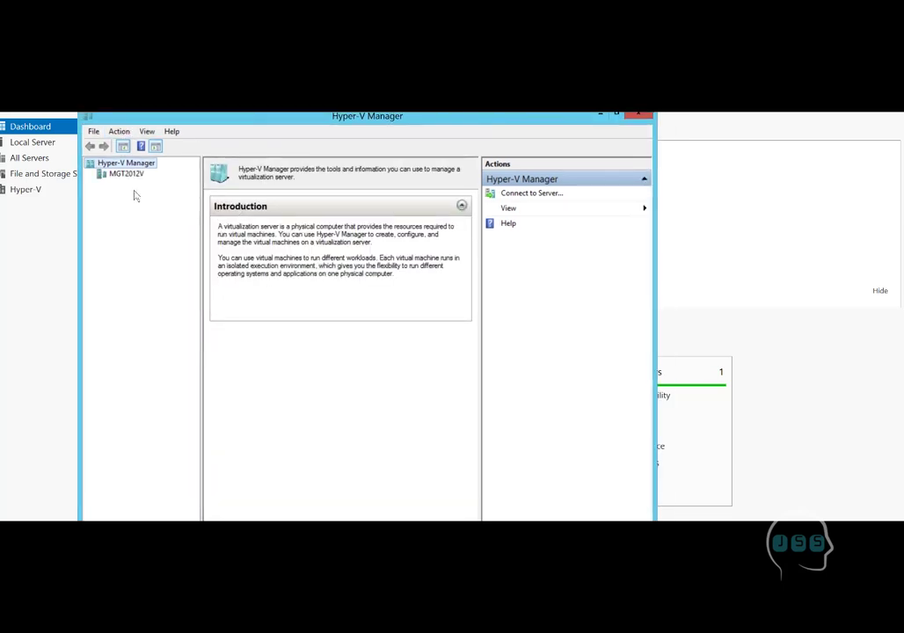
Step: Select host MGT2012V, browse its context menu and View submenu, then bring up the Win+X menu
click(126, 177)
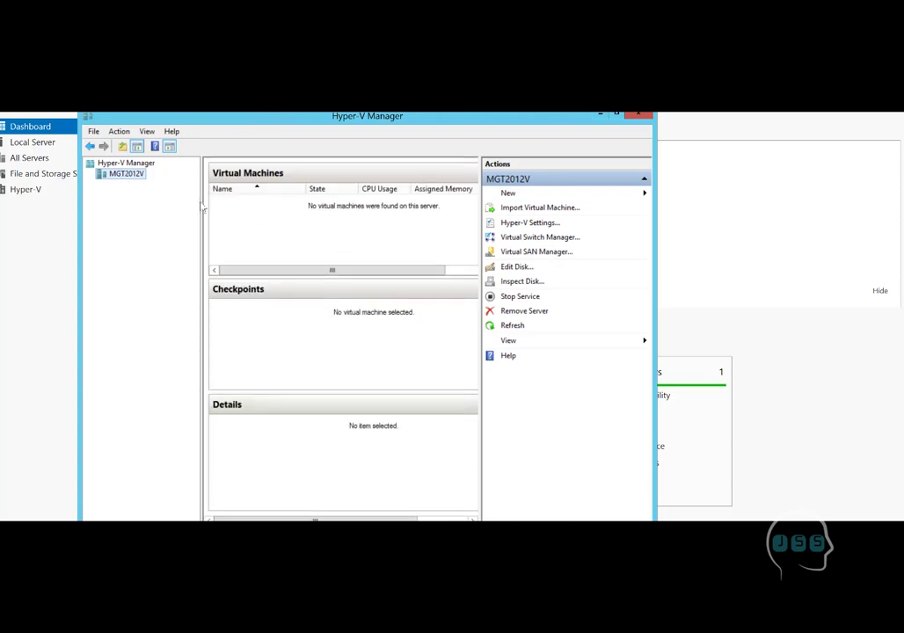
right_click(138, 180)
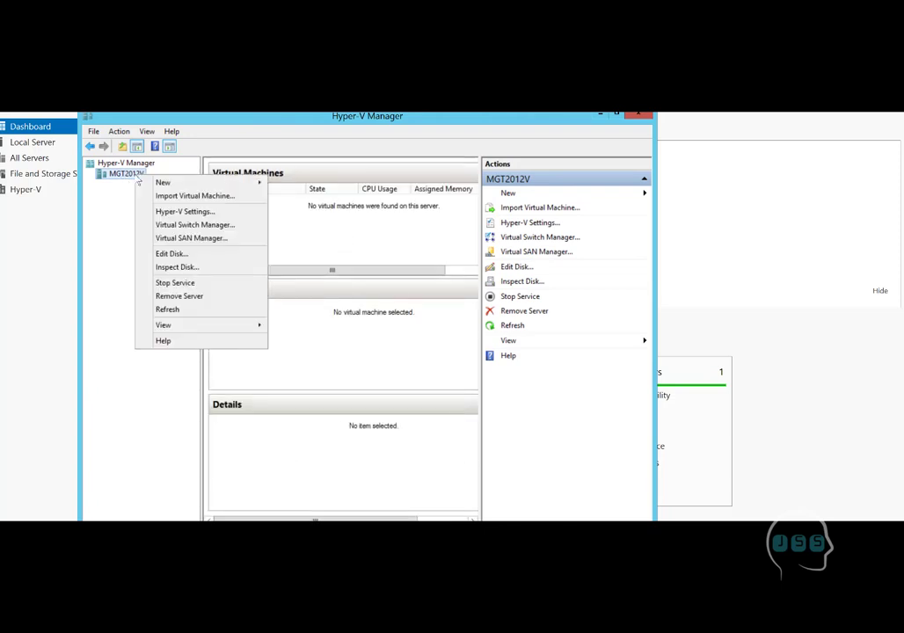
mouse_move(164, 182)
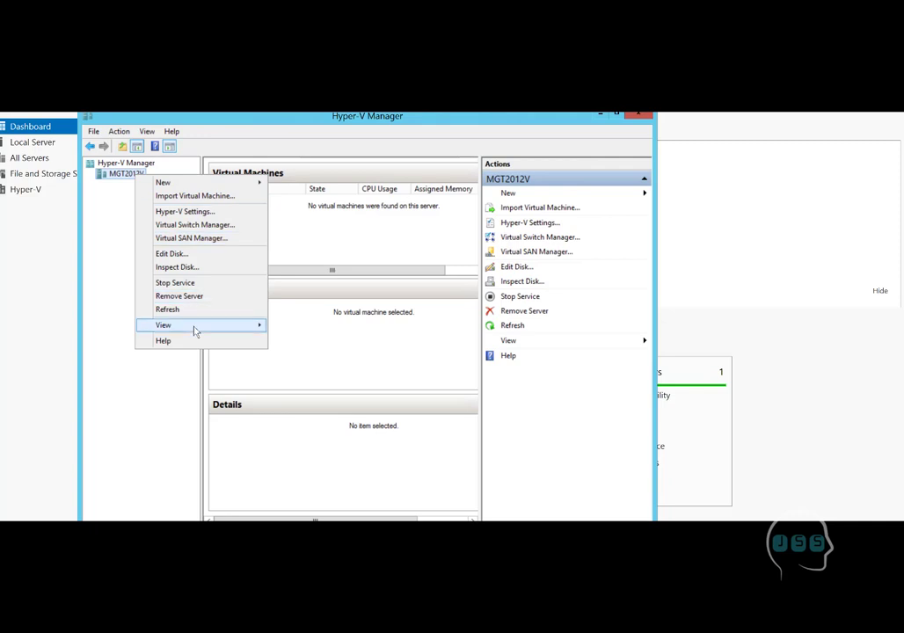
mouse_move(195, 331)
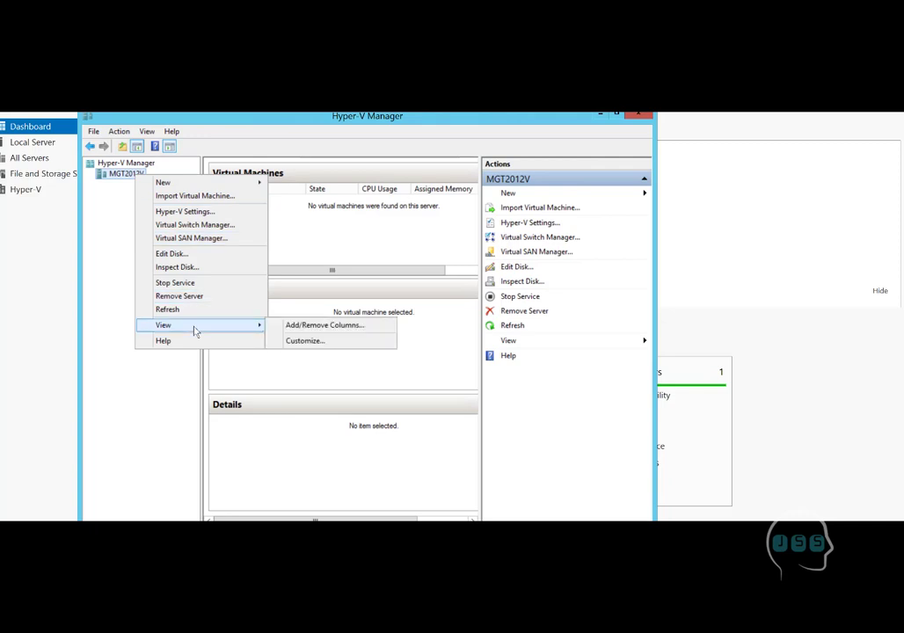
click(580, 437)
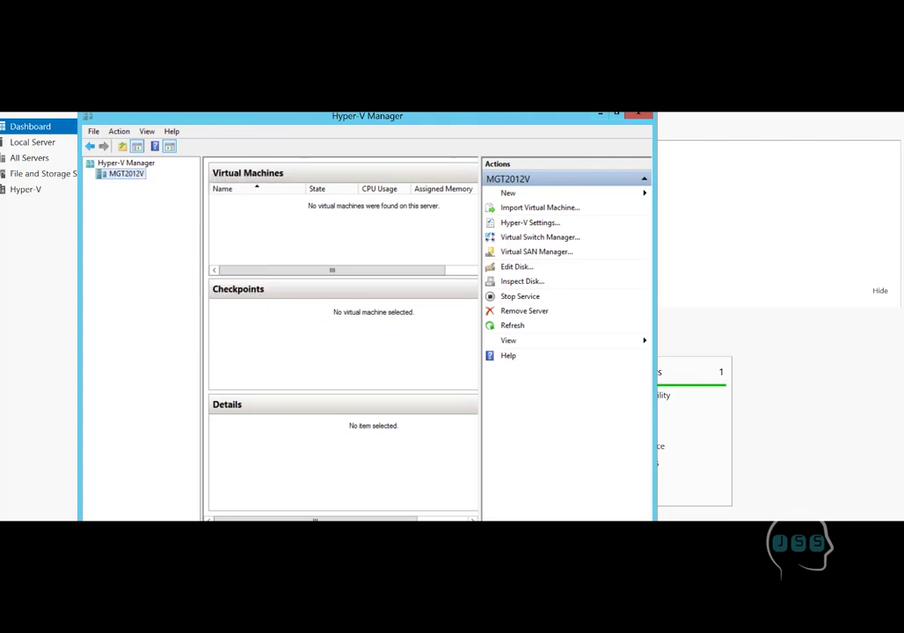
key(super+x)
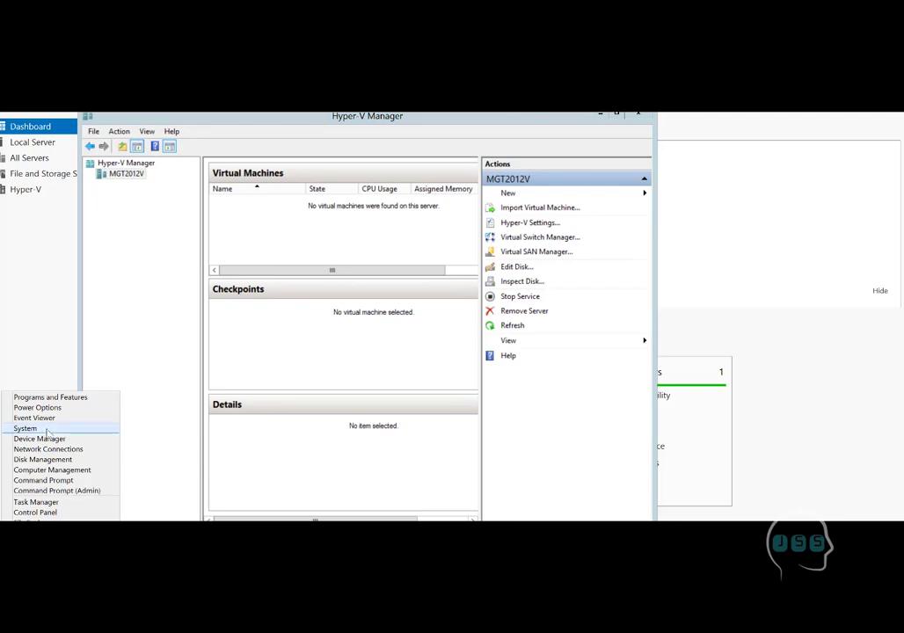
Step: Review System specs (Server 2012 R2 Datacenter, 32.0 GB RAM, two Opteron 6174 CPUs), then open This PC
click(46, 429)
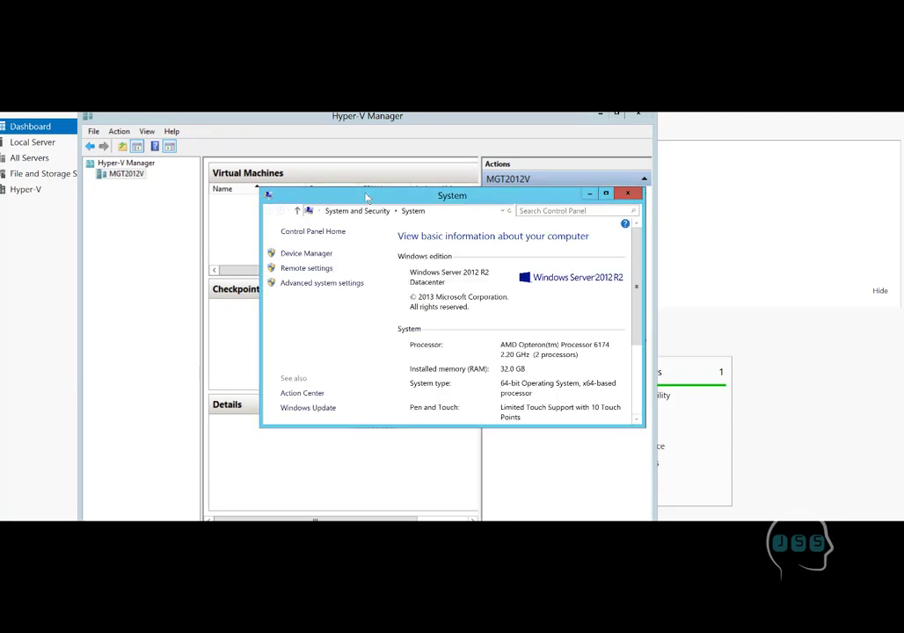
drag(365, 197, 136, 201)
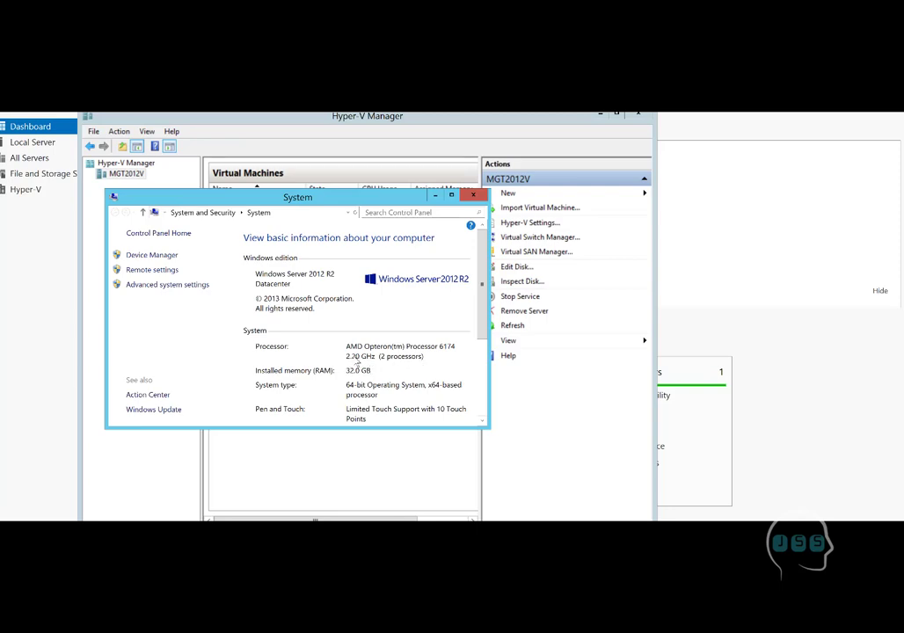
scroll(365, 400, down, 1)
scroll(375, 400, up, 1)
key(super+e)
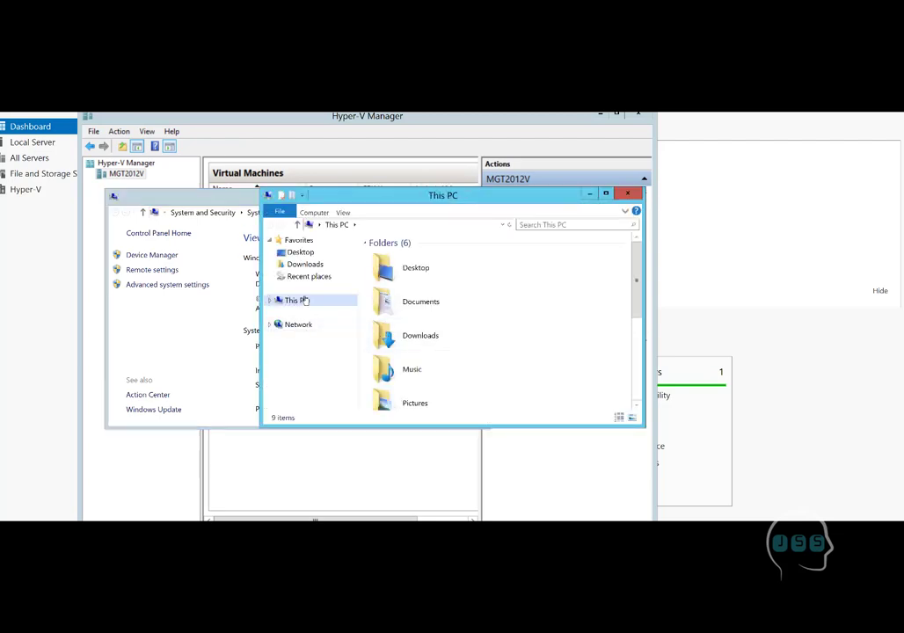
Step: Maximize This PC and open drive E:'s server2019 180days folder with its two disc images
click(604, 193)
click(186, 229)
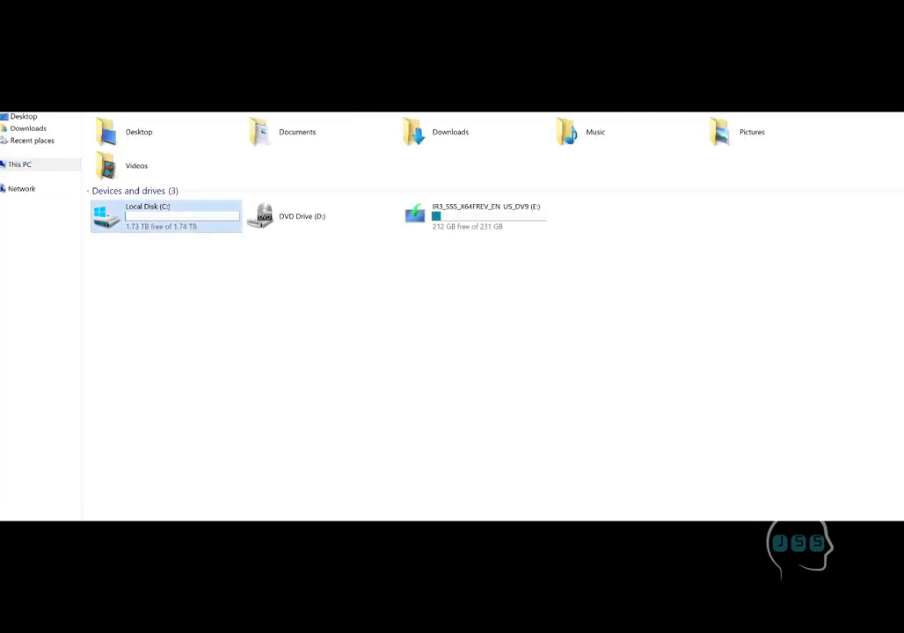
key(ctrl+alt+space)
click(453, 140)
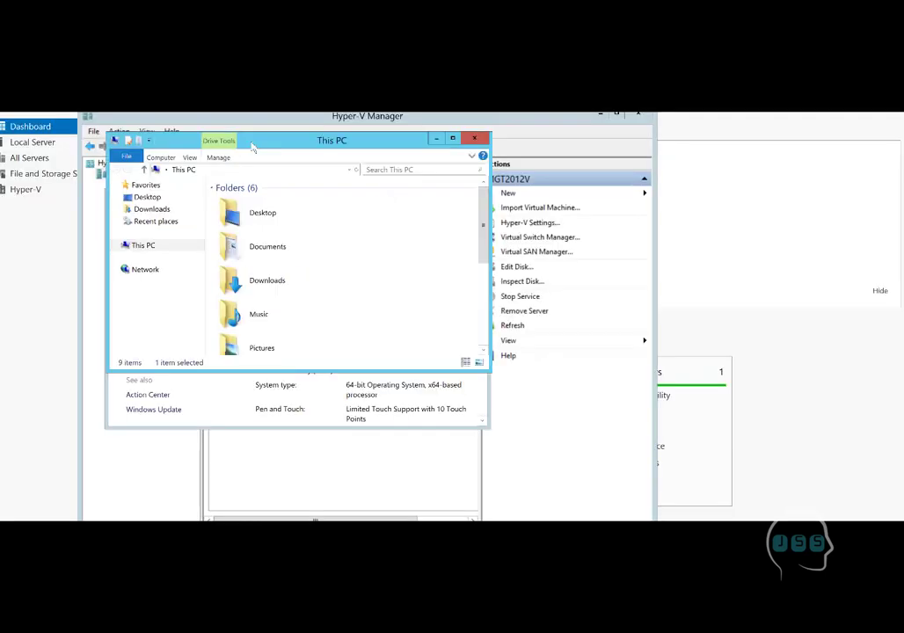
click(453, 141)
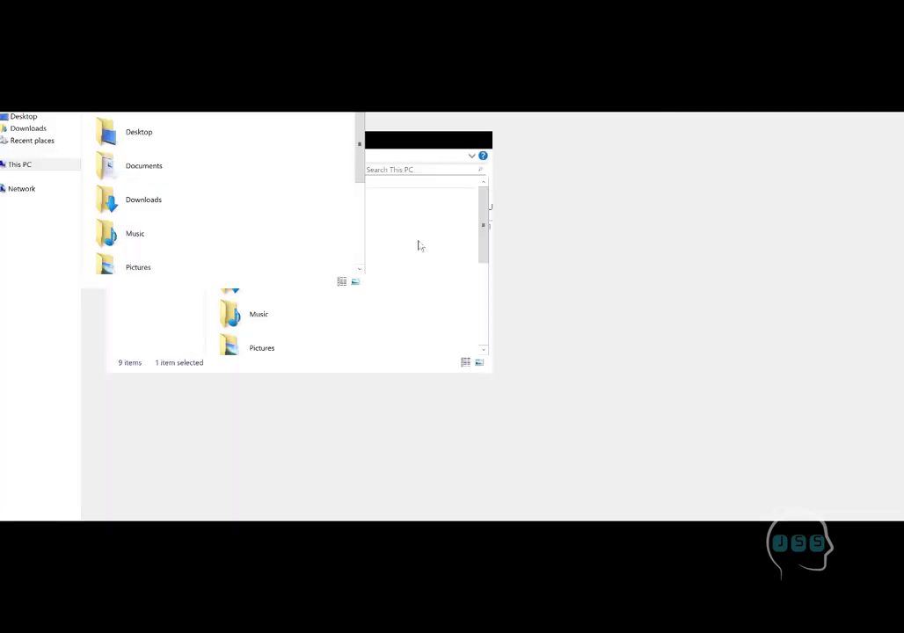
right_click(447, 218)
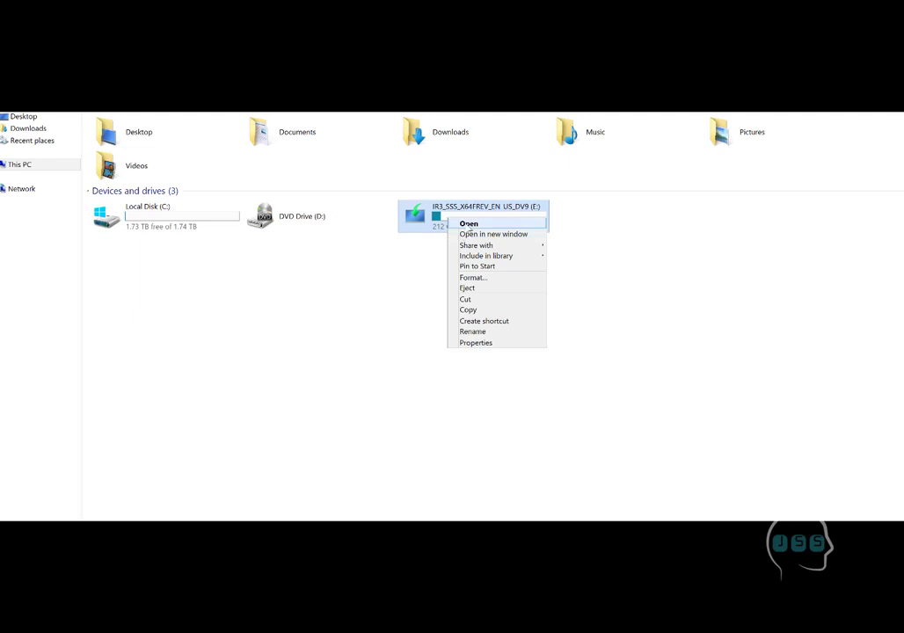
click(466, 225)
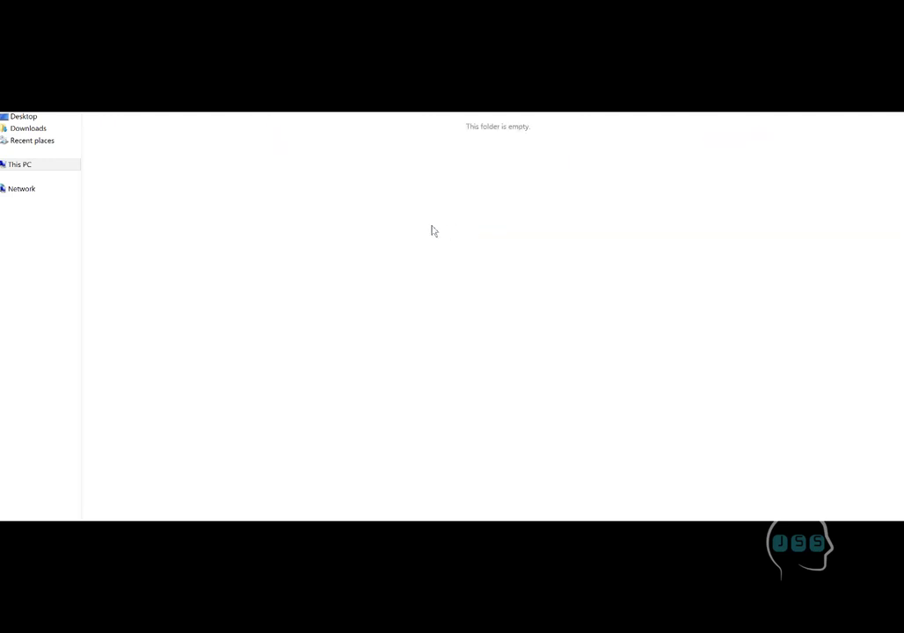
double_click(138, 151)
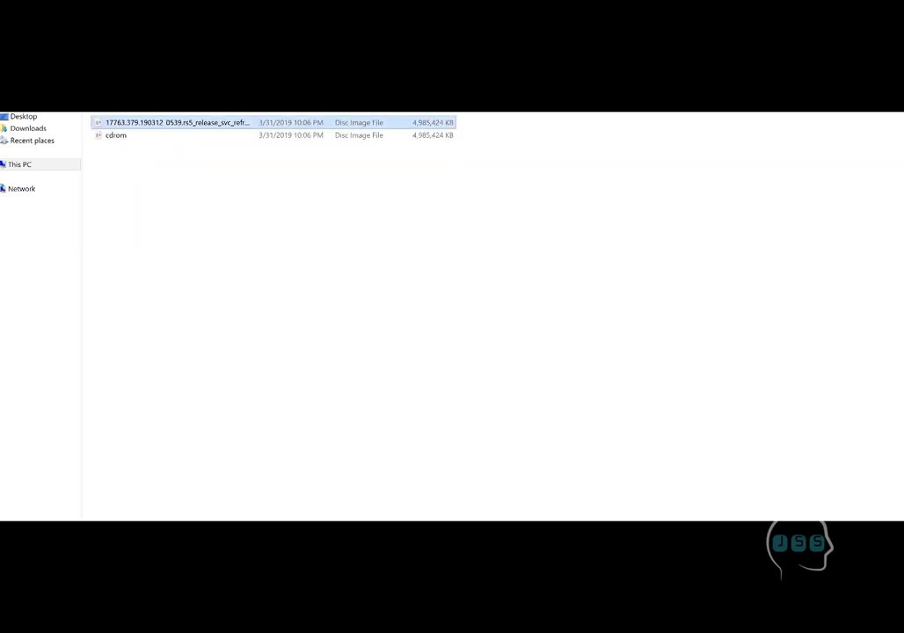
Step: Close File Explorer and the System window to return to Hyper-V Manager
drag(360, 240, 360, 240)
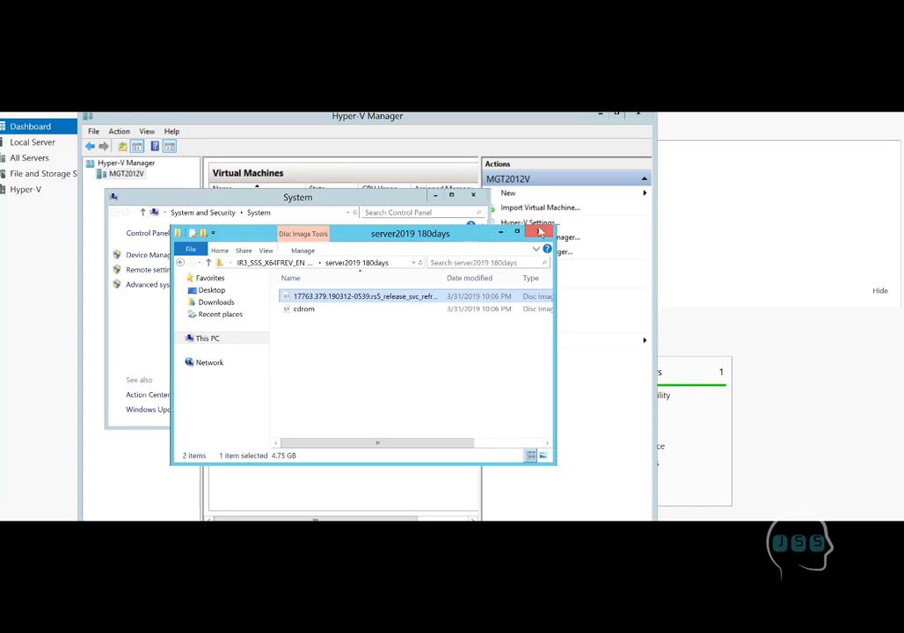
click(482, 200)
click(472, 195)
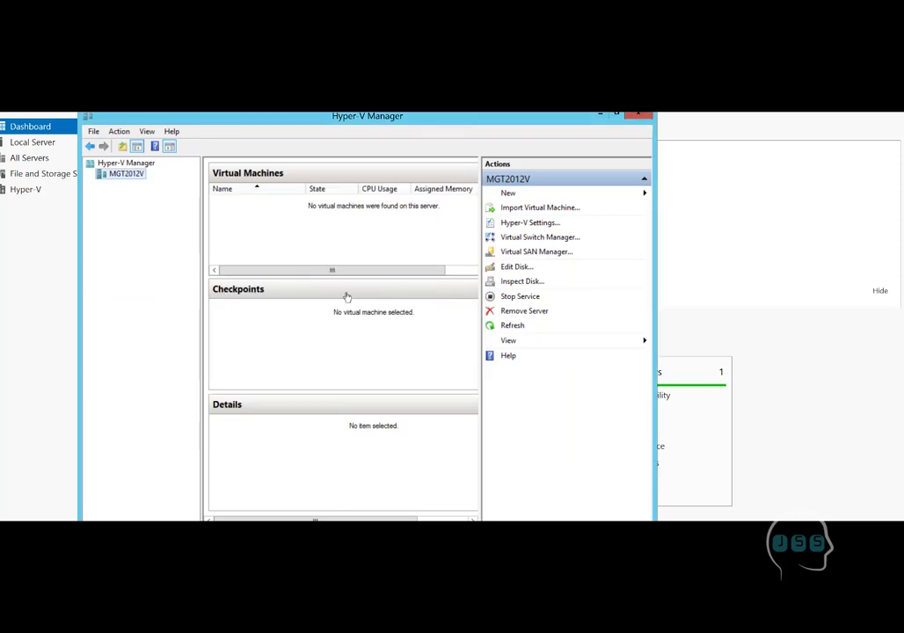